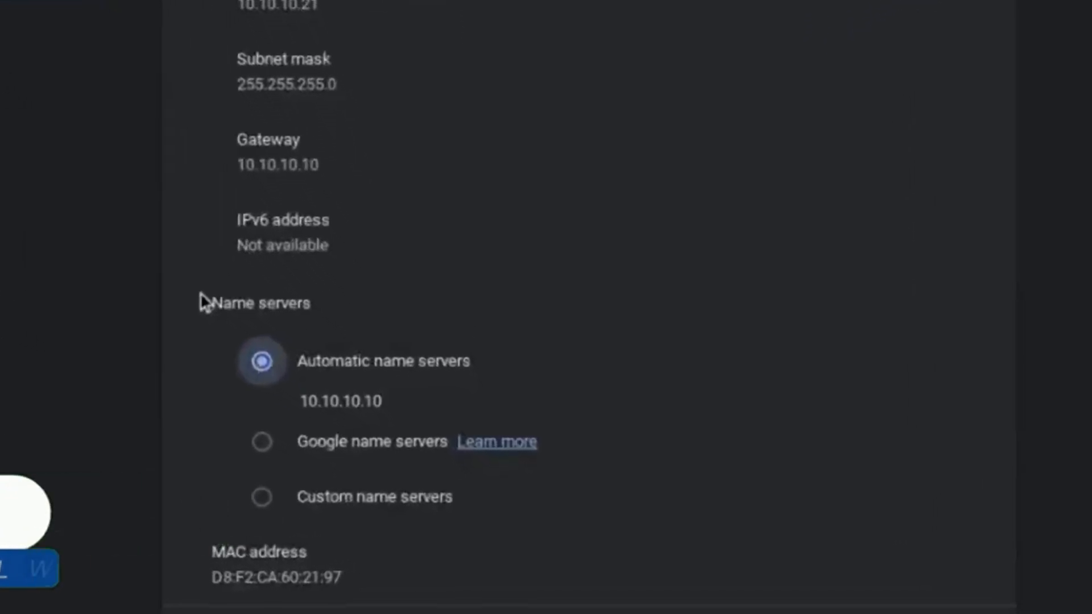
# Step: Choose Custom name servers and replace the first address 10.10.10.10 with 0.0.0.0
pyautogui.doubleClick(294, 342)
pyautogui.click(426, 214)
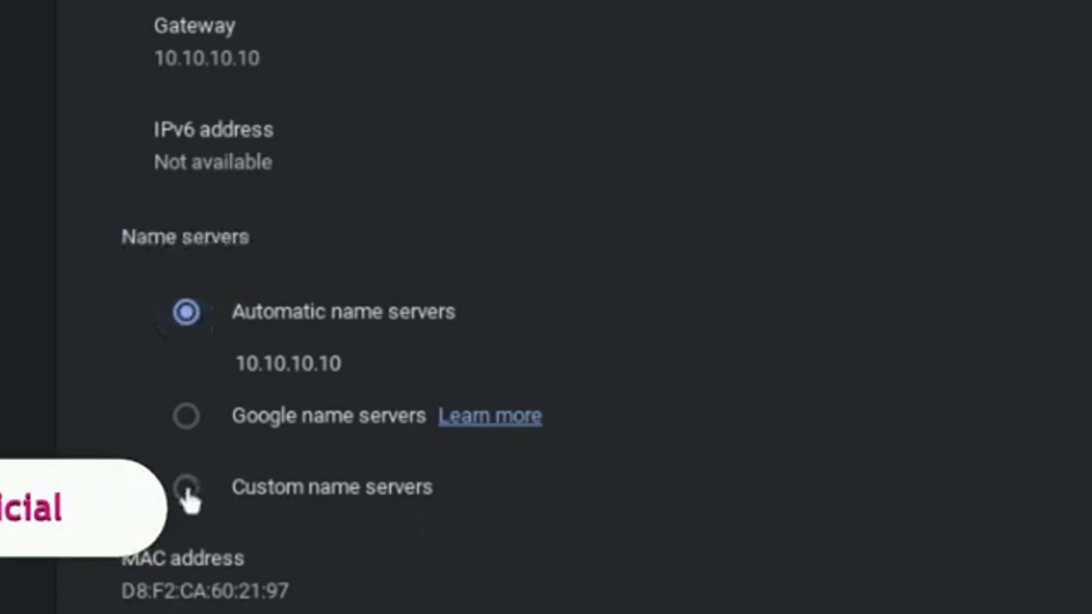
pyautogui.click(187, 488)
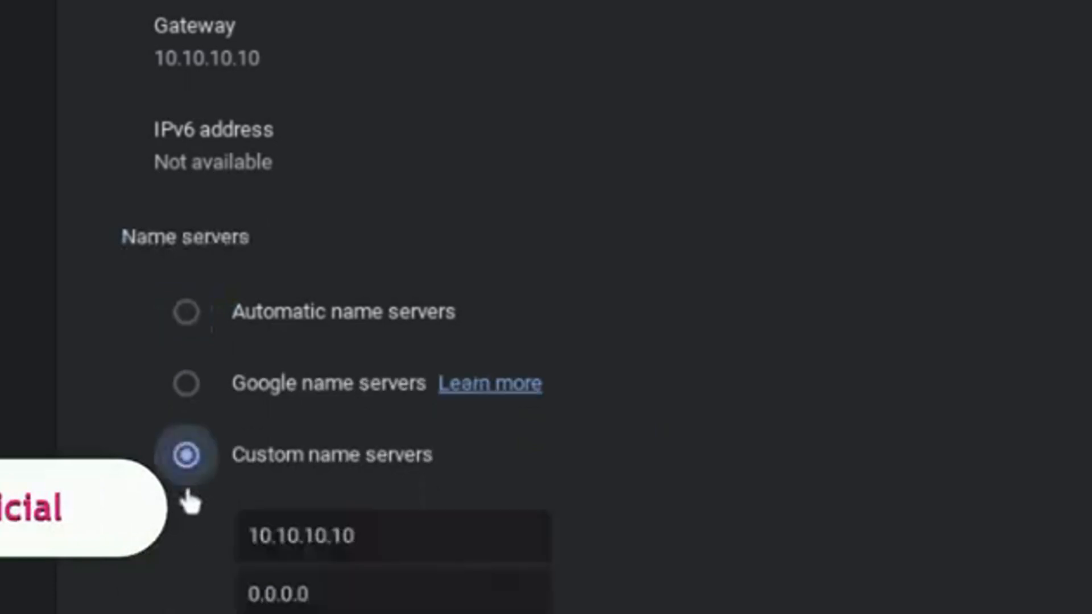
pyautogui.scroll(-2, 435, 548)
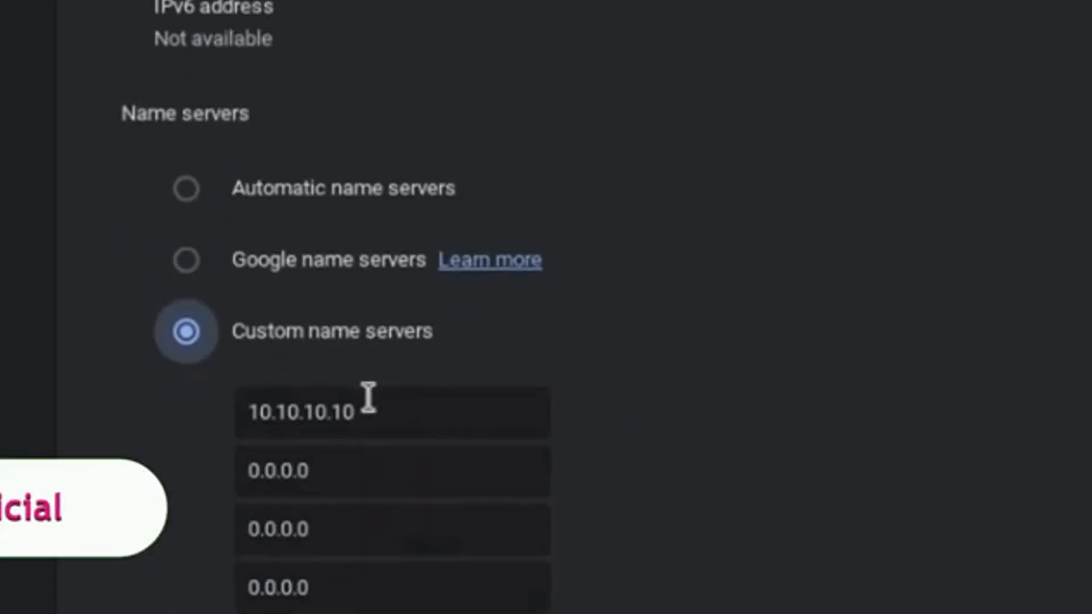
pyautogui.doubleClick(368, 401)
pyautogui.write('0')
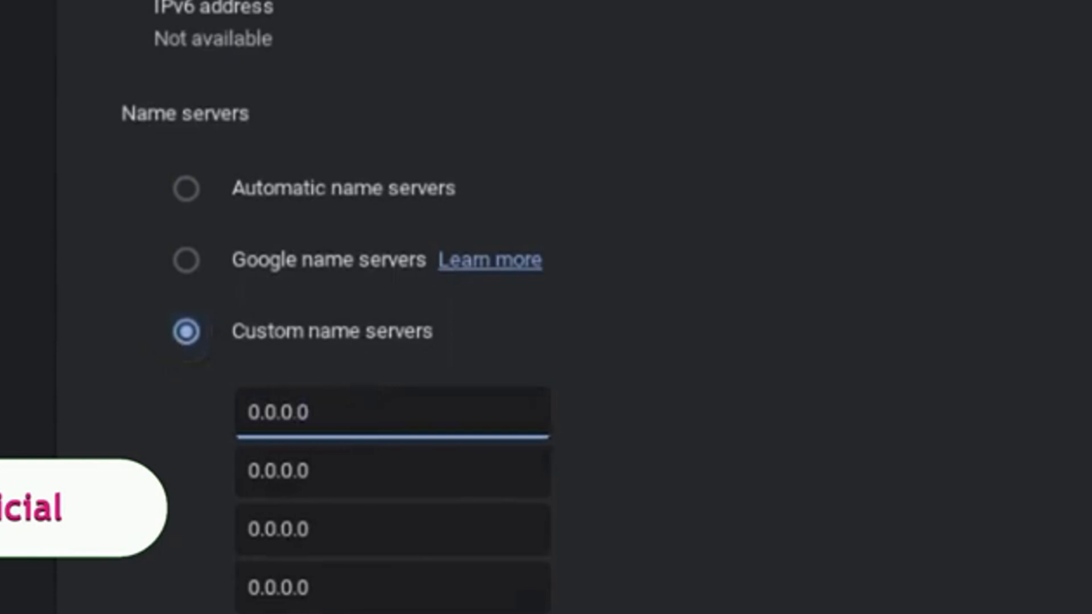
pyautogui.click(851, 493)
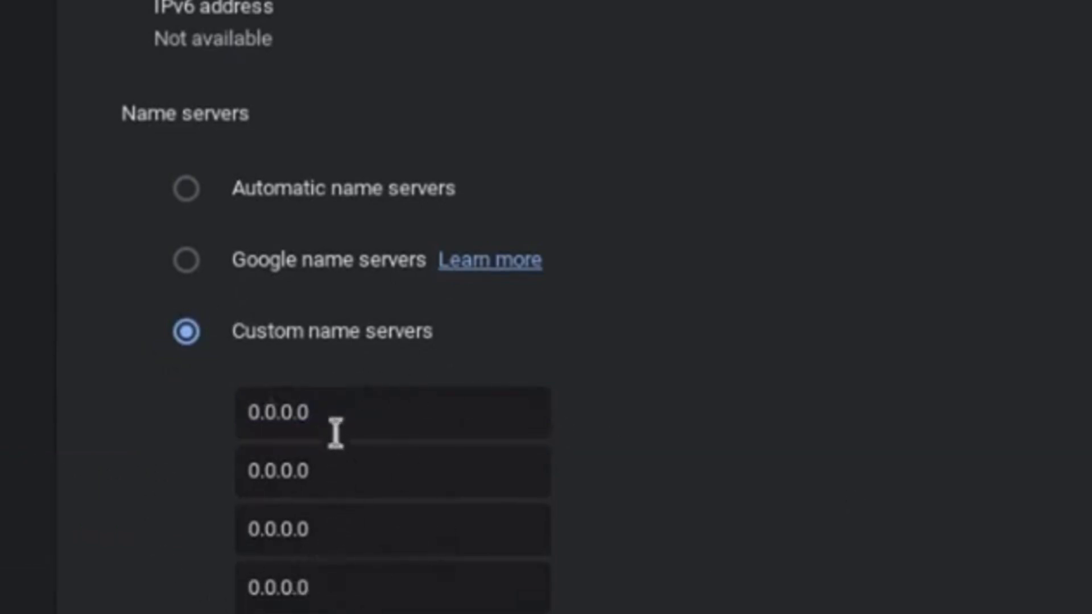
# Step: Clear the first custom name server and enter 52.207.185.90 instead
pyautogui.click(329, 412)
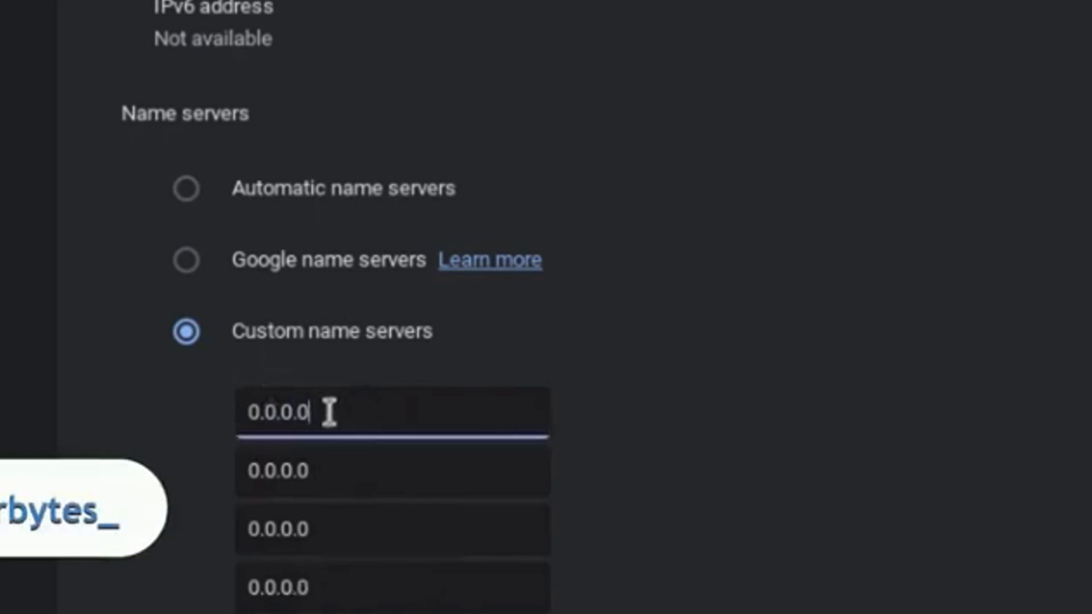
pyautogui.click(603, 461)
pyautogui.click(375, 410)
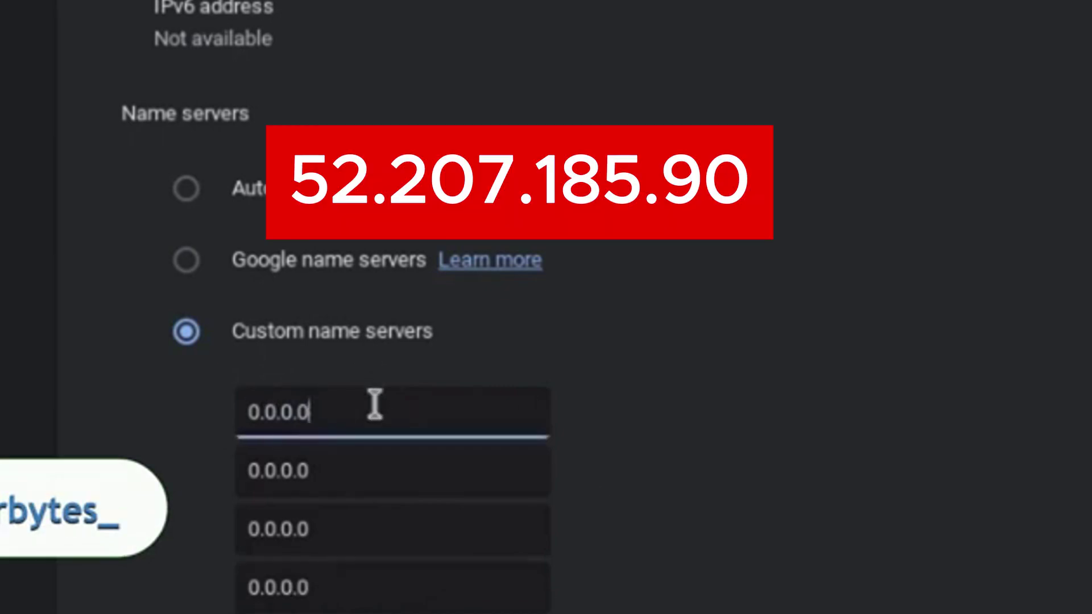
pyautogui.hotkey('ctrl', 'a')
pyautogui.press('BackSpace')
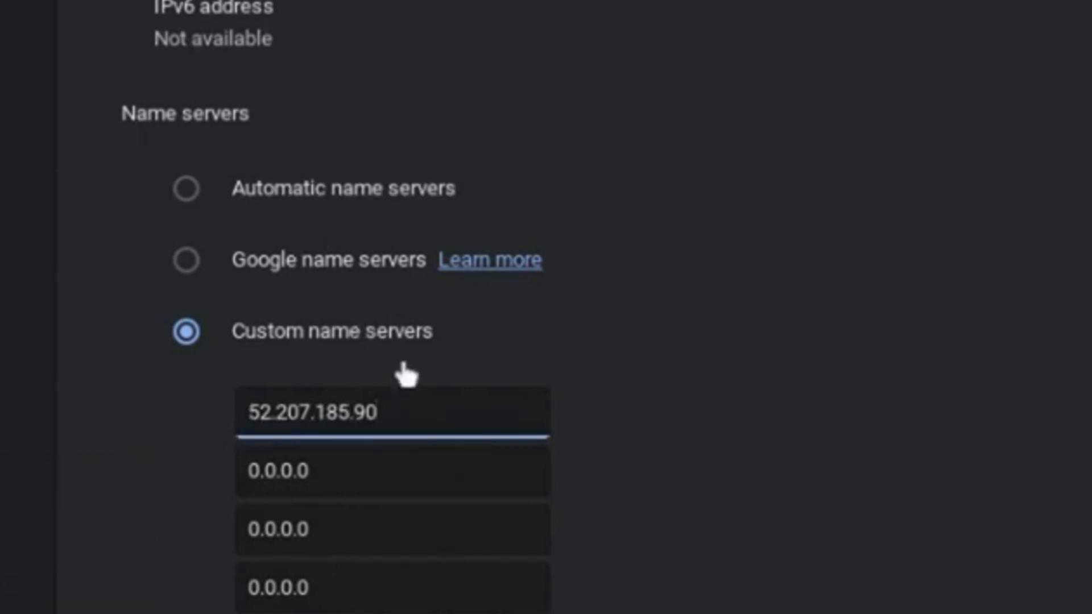
pyautogui.moveTo(424, 417); pyautogui.dragTo(225, 402)
# Step: Confirm the name server so Chrome shows the exploit page offering incognito browsing
pyautogui.click(767, 362)
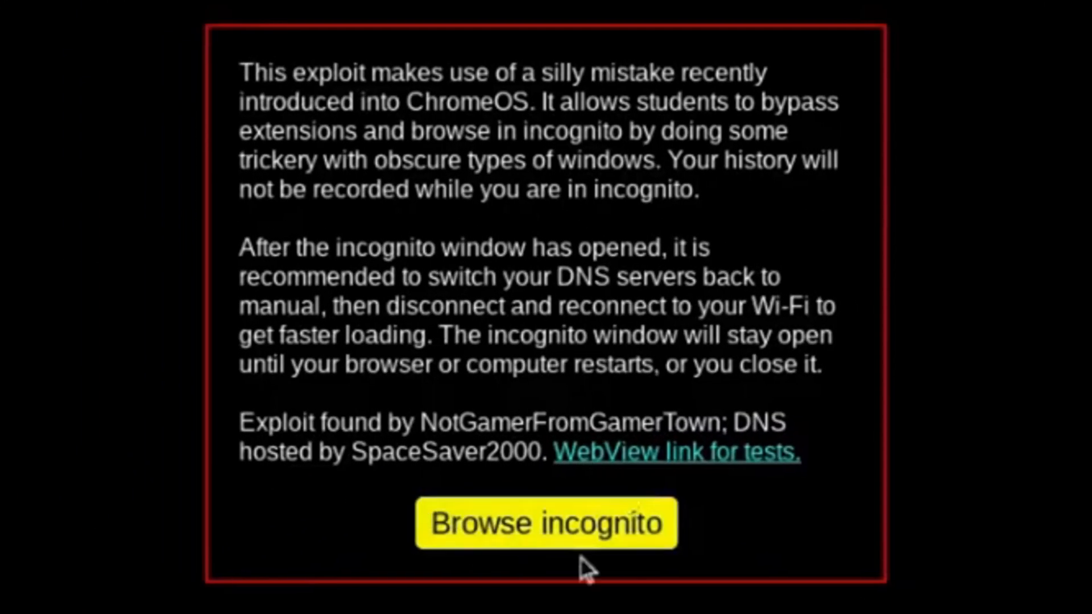
# Step: Launch an incognito window and load discord.com from its address bar
pyautogui.click(584, 520)
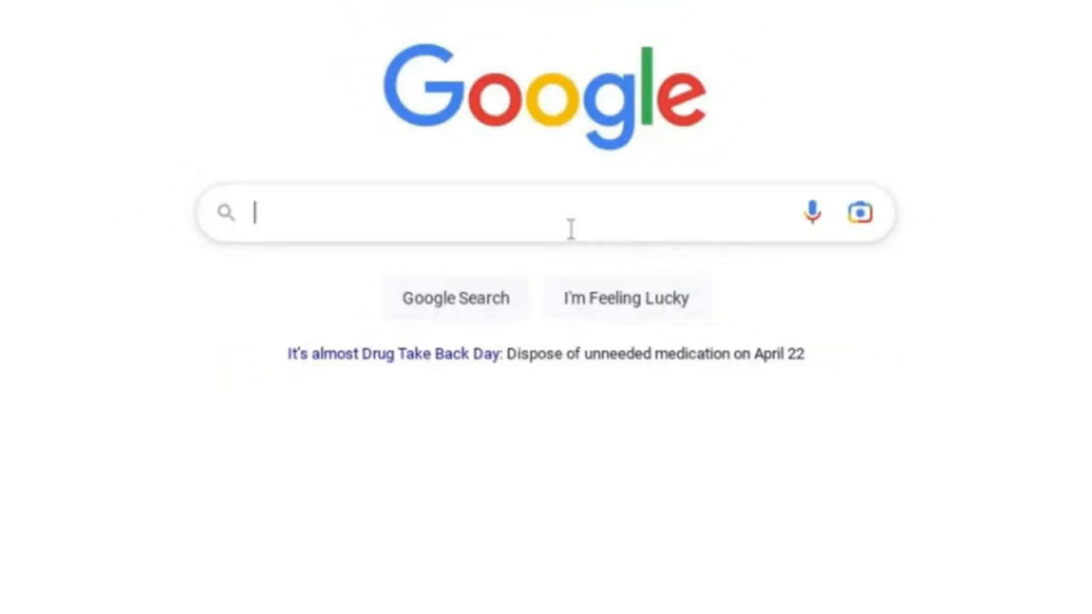
pyautogui.click(559, 256)
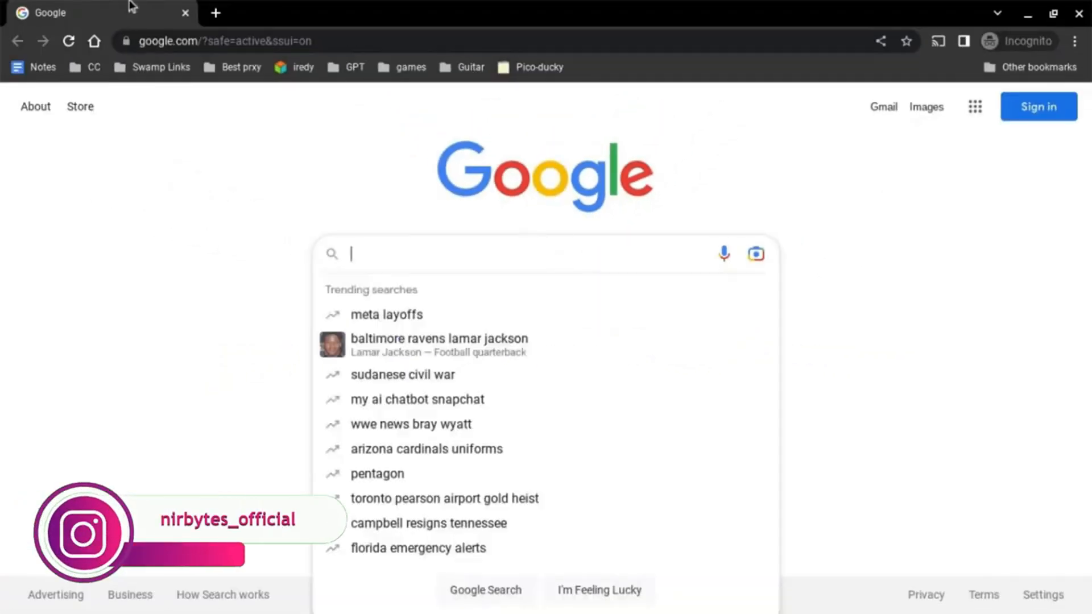
pyautogui.click(213, 40)
pyautogui.write('discord')
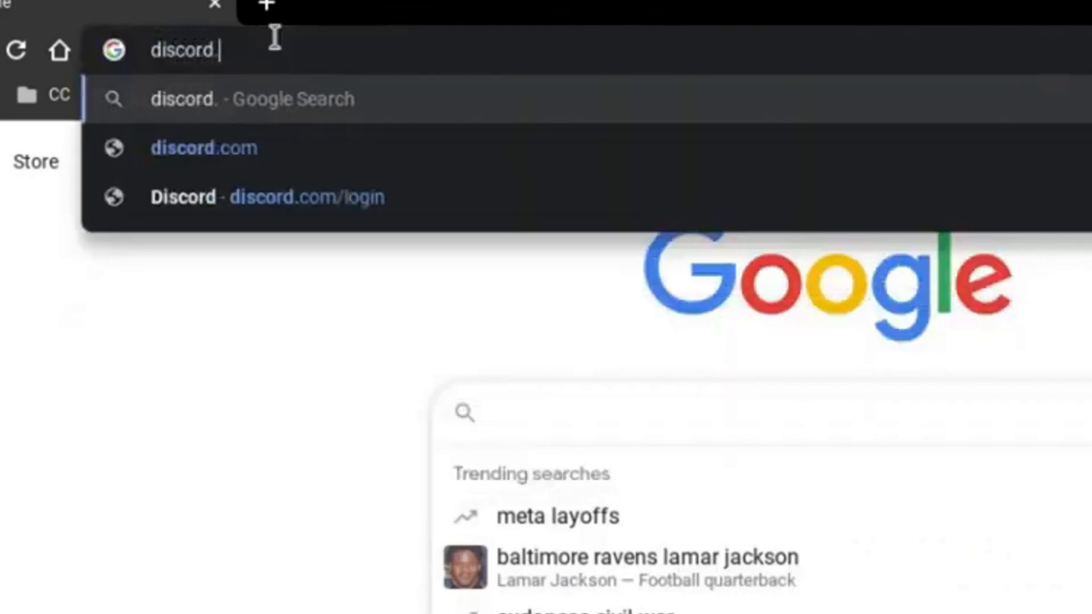
pyautogui.write('.com')
pyautogui.press('Return')
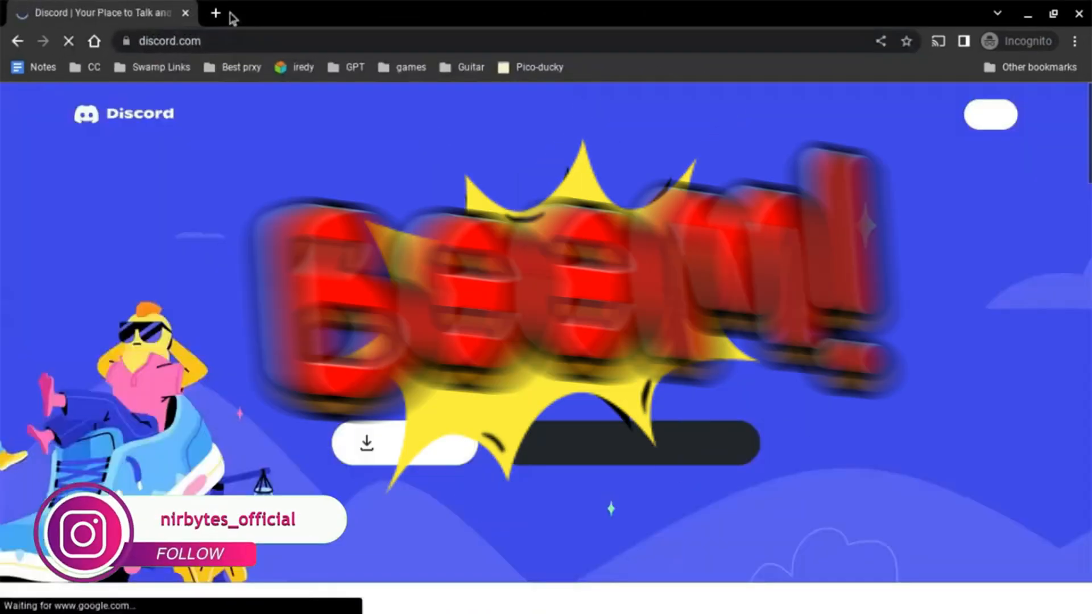